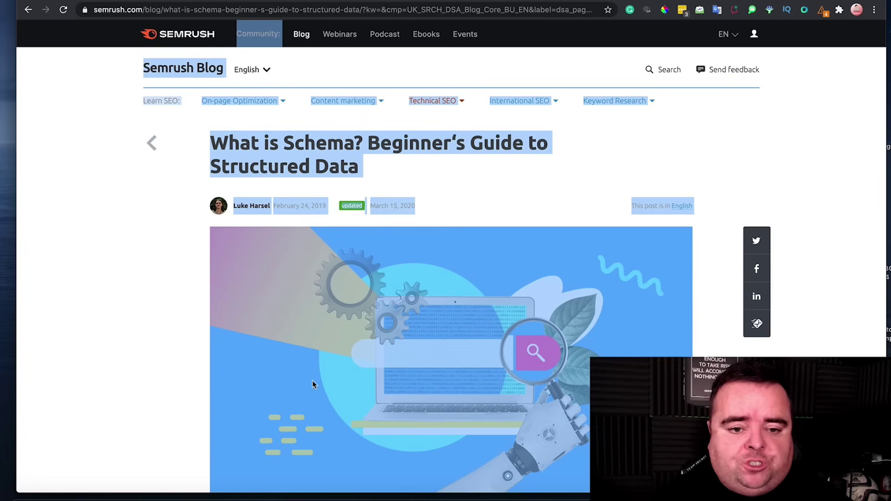
# Step: Deselect the text and scroll the Semrush schema guide to 'How to Generate Your Own Schema for Your HTML'
pyautogui.click(181, 243)
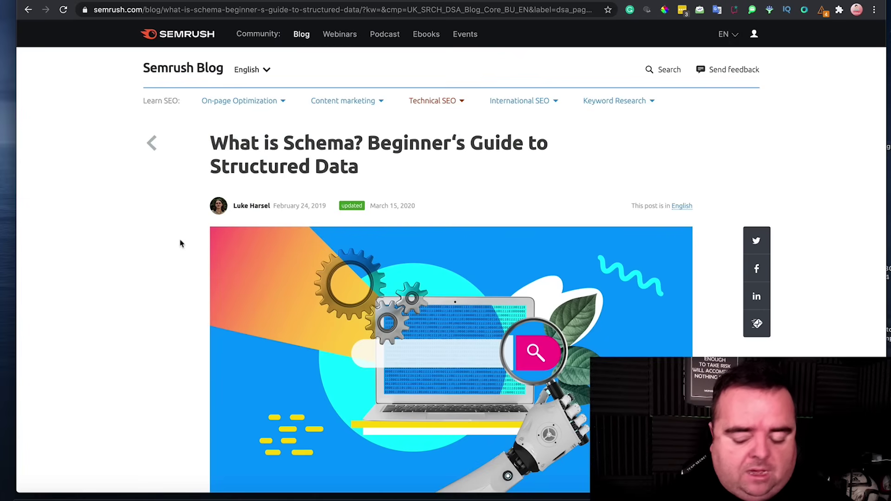
pyautogui.scroll(-9, 181, 243)
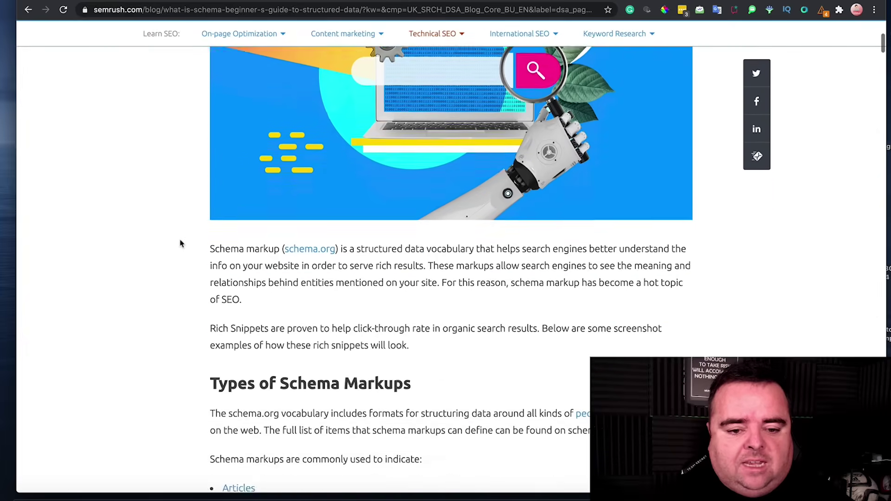
pyautogui.scroll(-3, 181, 243)
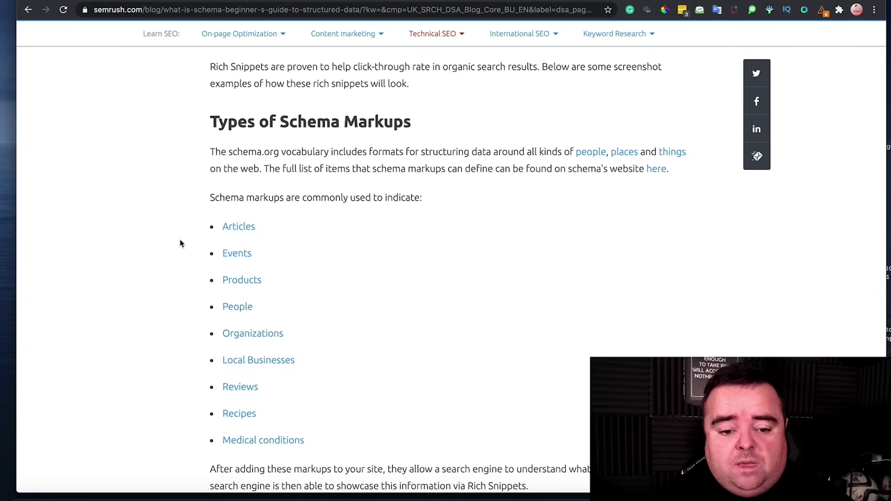
pyautogui.scroll(-3, 181, 243)
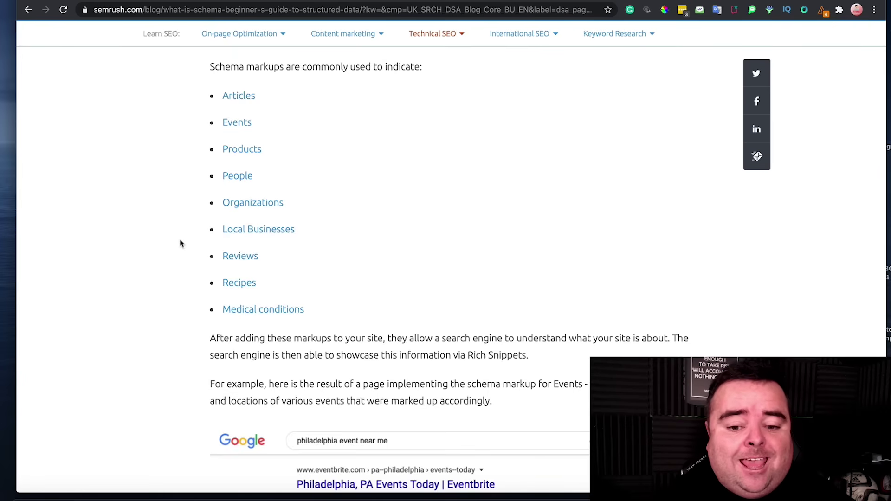
pyautogui.scroll(-8, 181, 244)
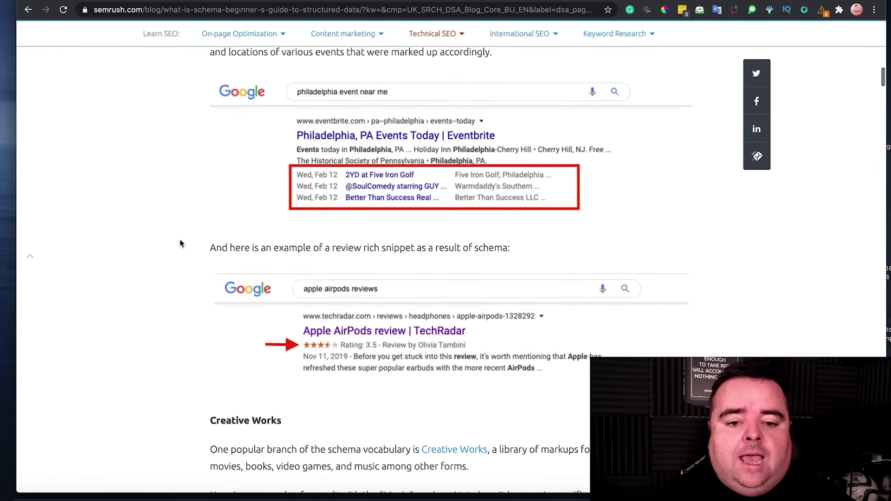
pyautogui.scroll(-7, 181, 243)
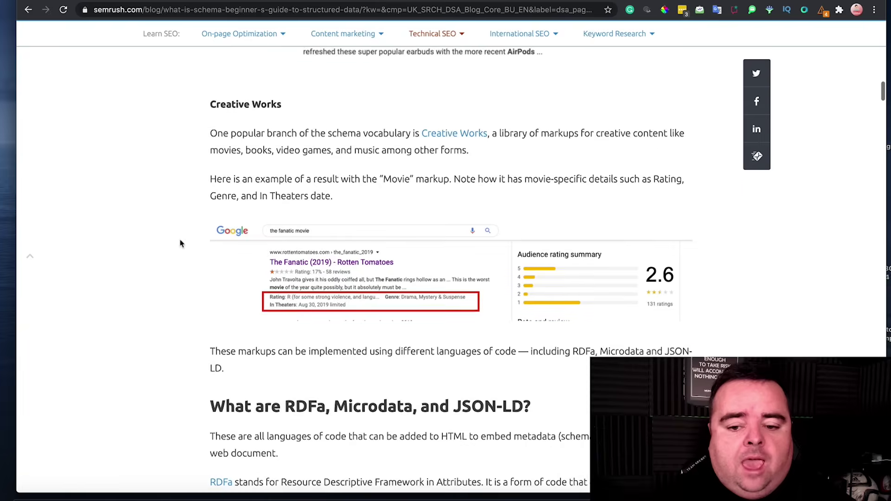
pyautogui.scroll(-7, 181, 243)
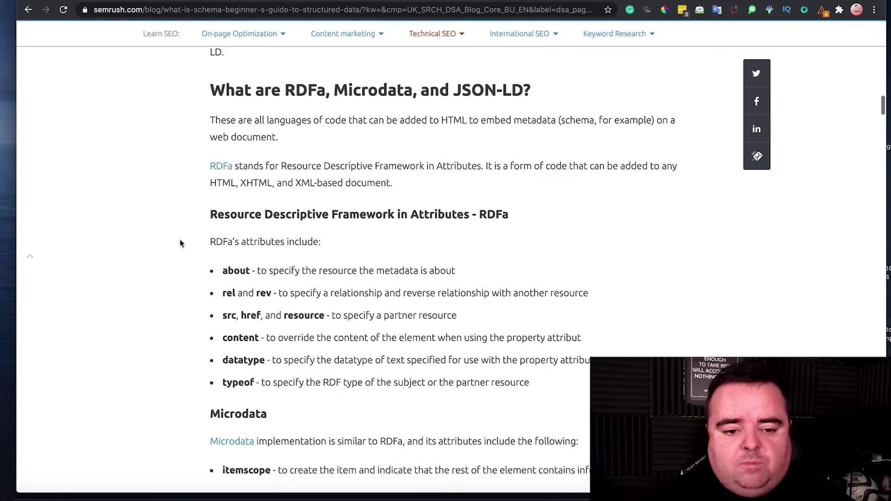
pyautogui.scroll(-5, 181, 243)
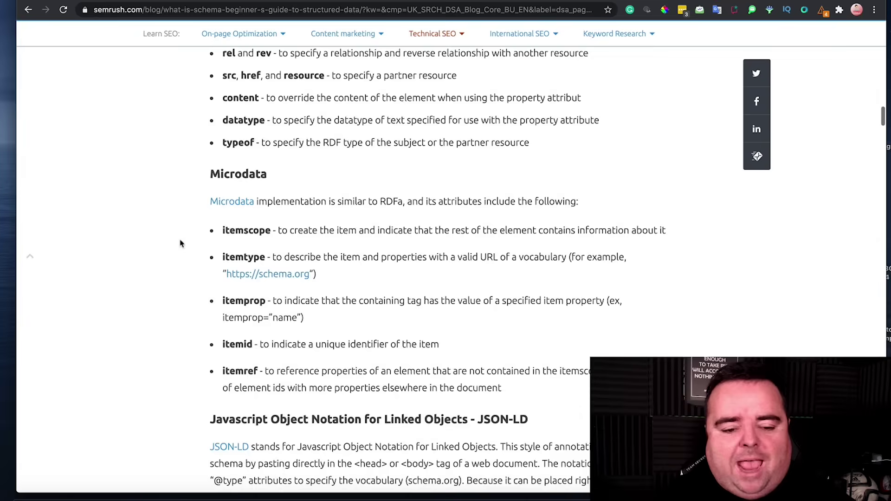
pyautogui.scroll(-4, 181, 243)
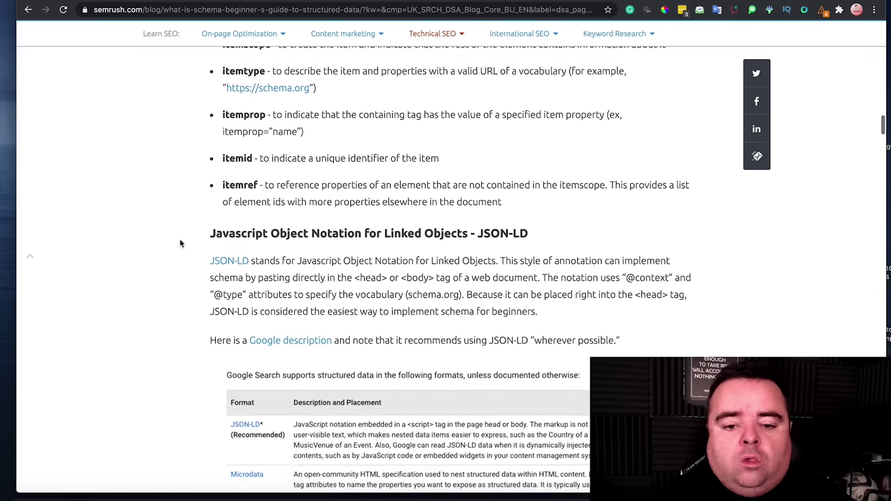
pyautogui.scroll(-4, 181, 243)
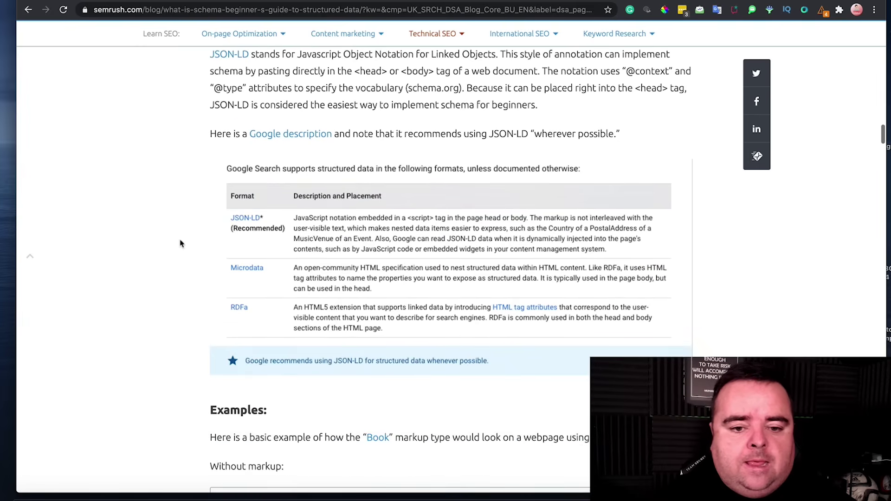
pyautogui.scroll(-6, 181, 244)
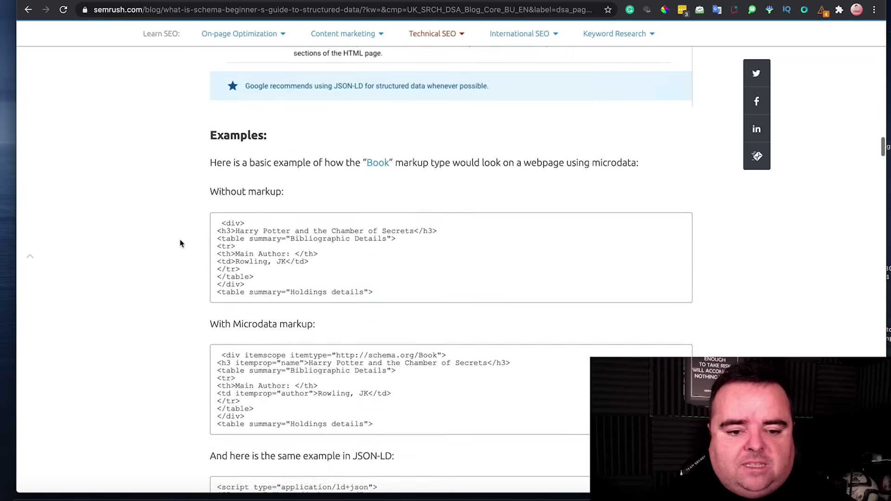
pyautogui.scroll(-7, 181, 244)
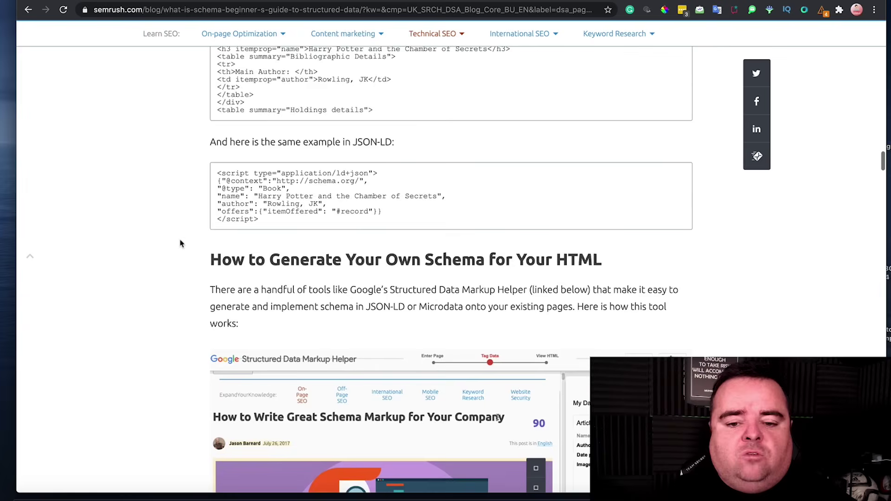
pyautogui.scroll(-3, 181, 243)
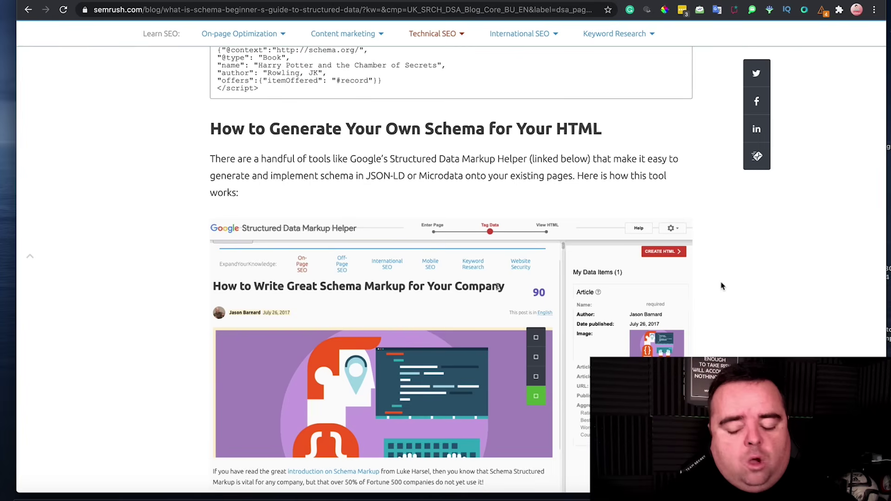
pyautogui.scroll(-9, 721, 287)
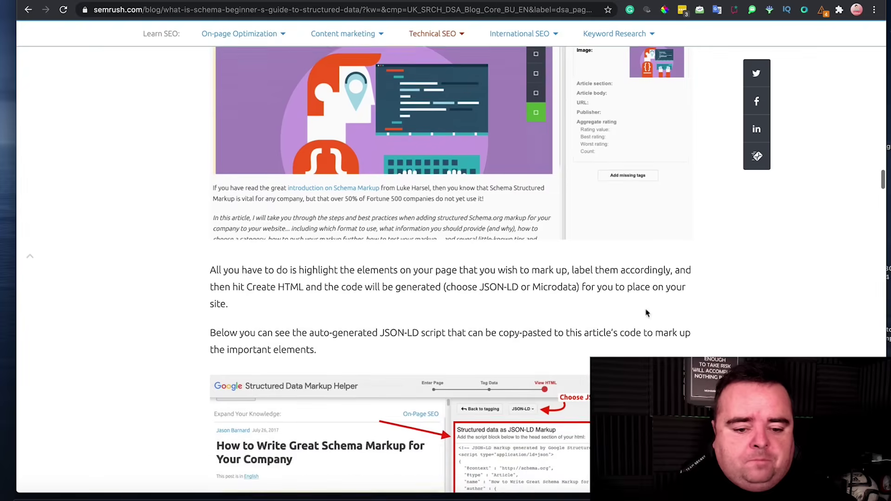
pyautogui.scroll(-6, 422, 344)
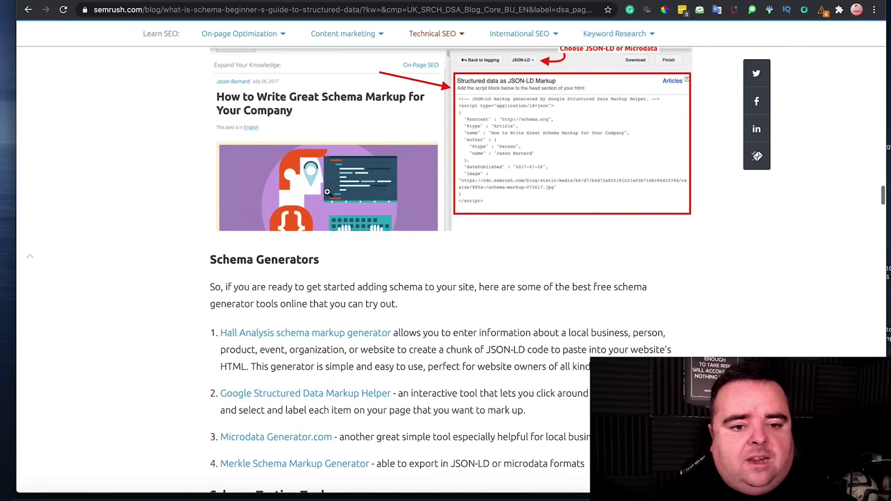
pyautogui.scroll(-3, 328, 194)
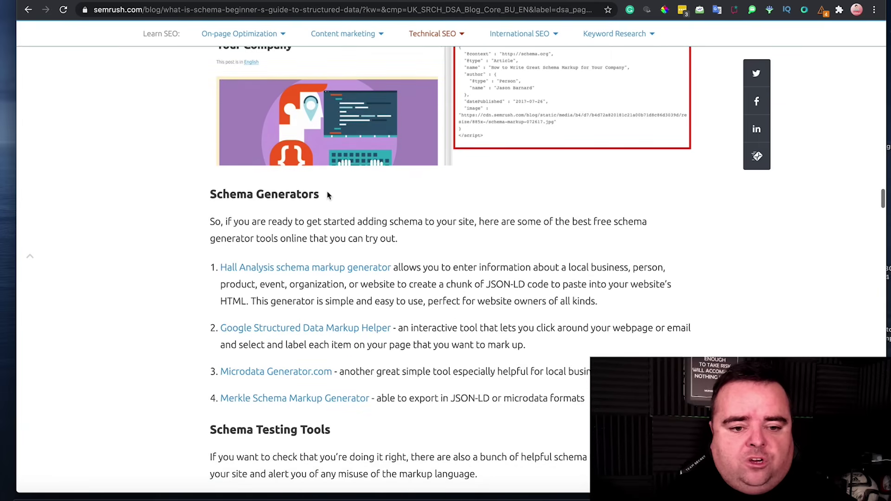
pyautogui.scroll(-4, 303, 359)
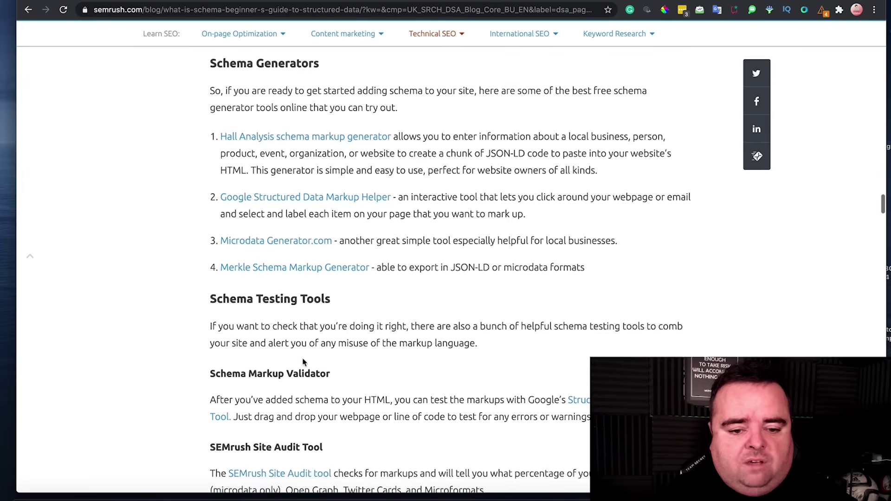
pyautogui.scroll(-13, 302, 359)
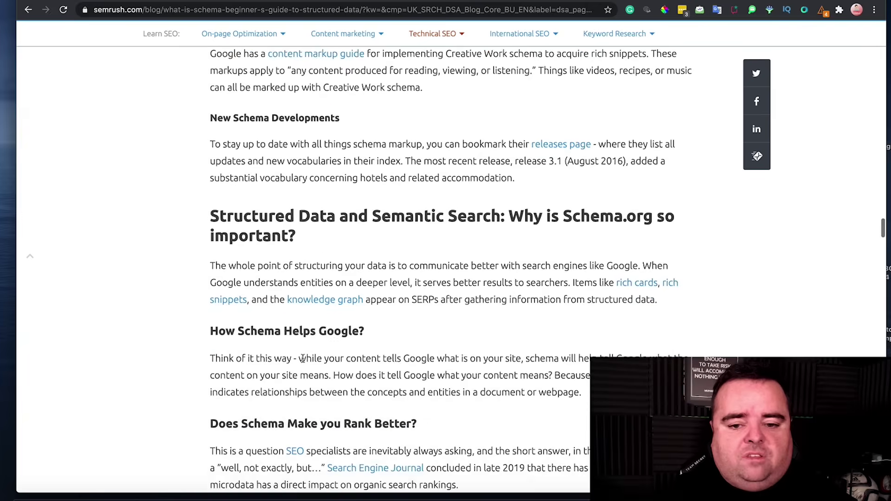
pyautogui.scroll(-2, 302, 359)
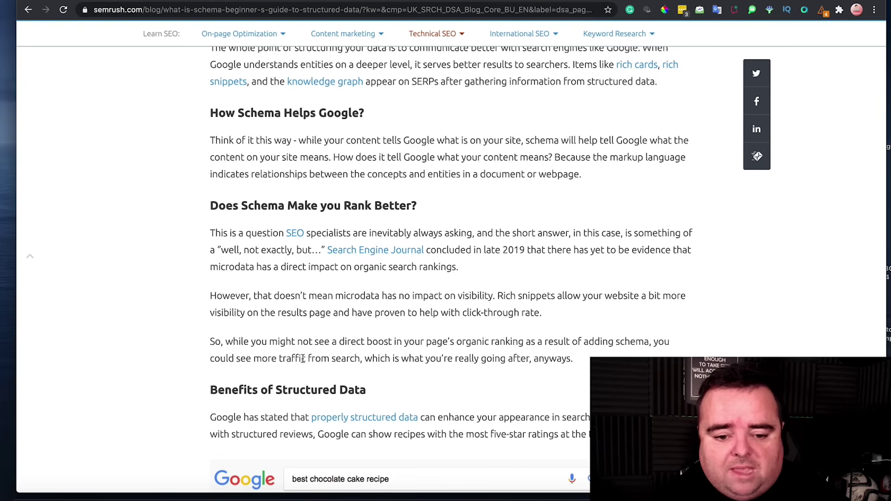
pyautogui.scroll(-1, 303, 359)
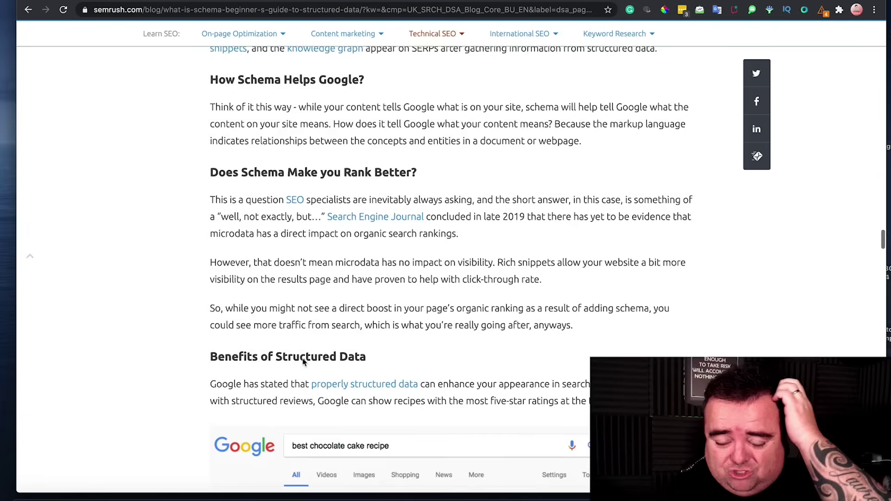
pyautogui.scroll(-12, 302, 362)
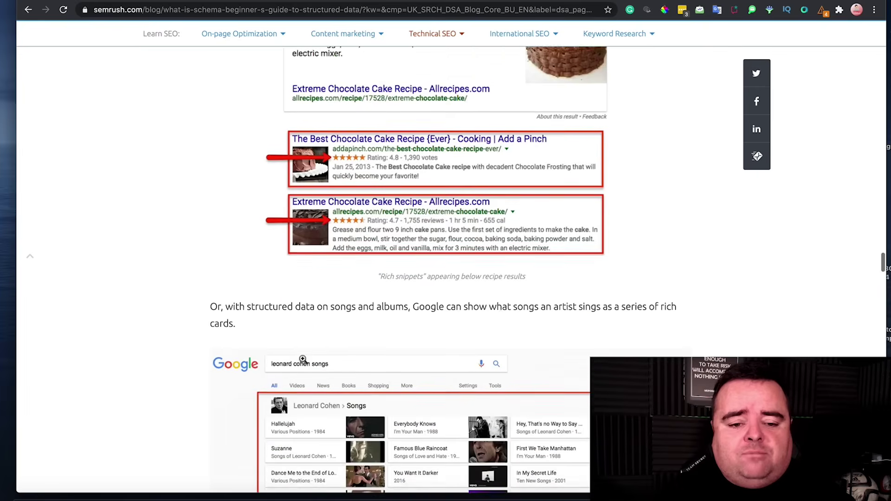
pyautogui.scroll(-11, 302, 359)
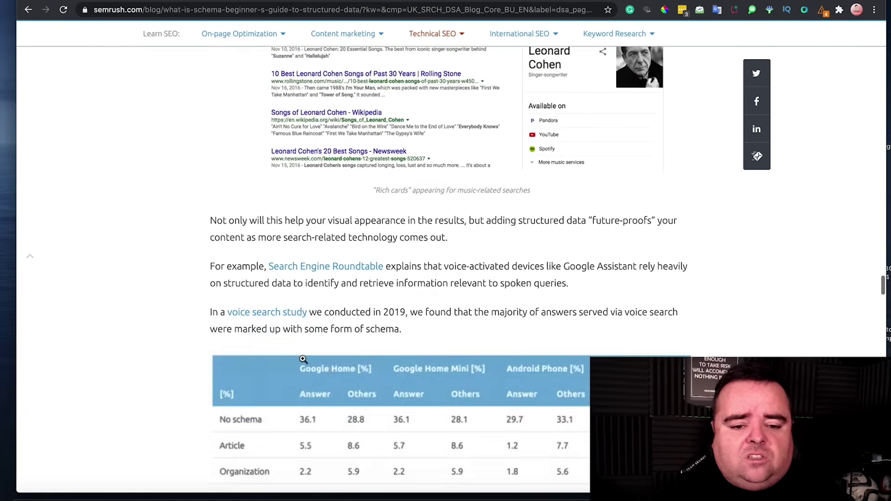
pyautogui.scroll(-9, 303, 359)
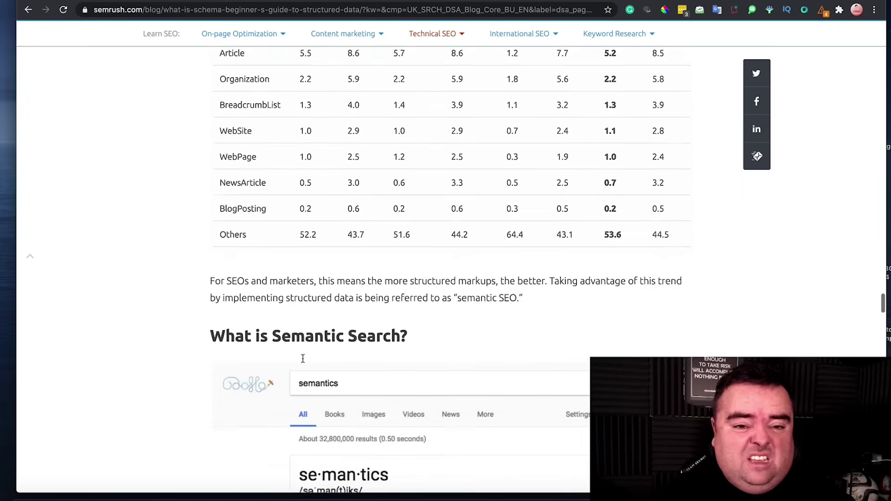
pyautogui.scroll(-12, 303, 358)
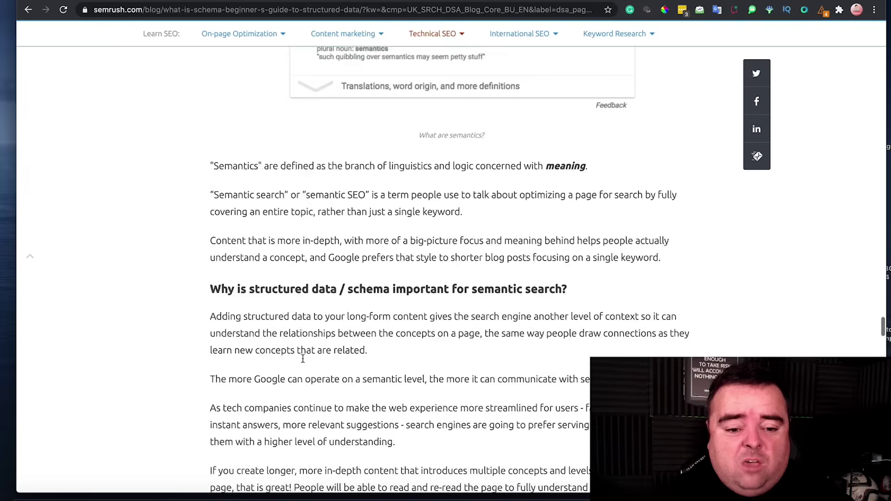
pyautogui.scroll(-10, 302, 358)
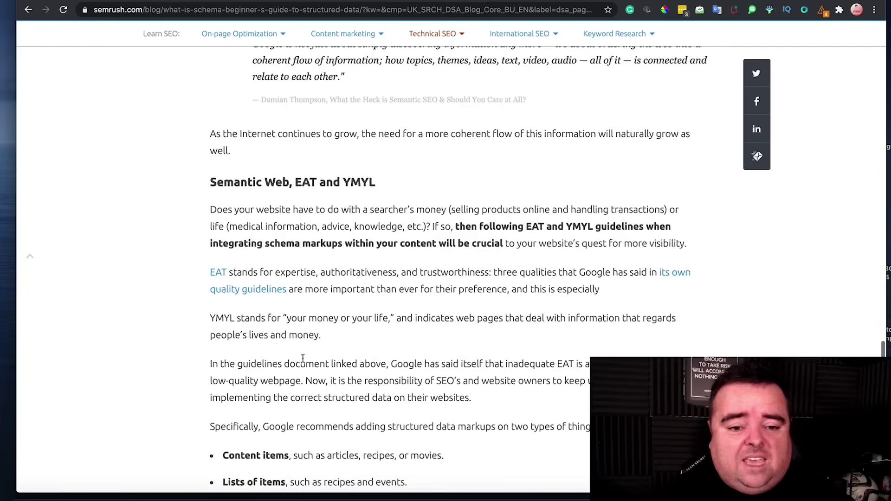
pyautogui.scroll(-12, 303, 358)
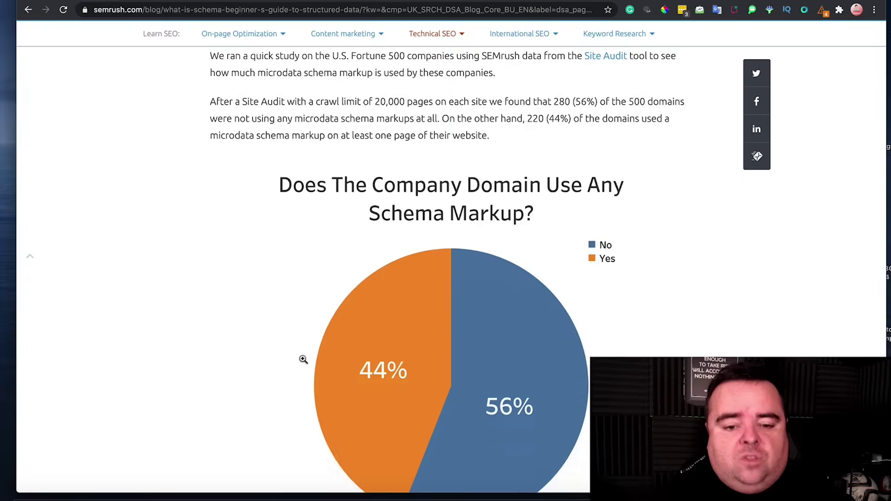
pyautogui.scroll(-3, 302, 359)
pyautogui.scroll(-5, 304, 359)
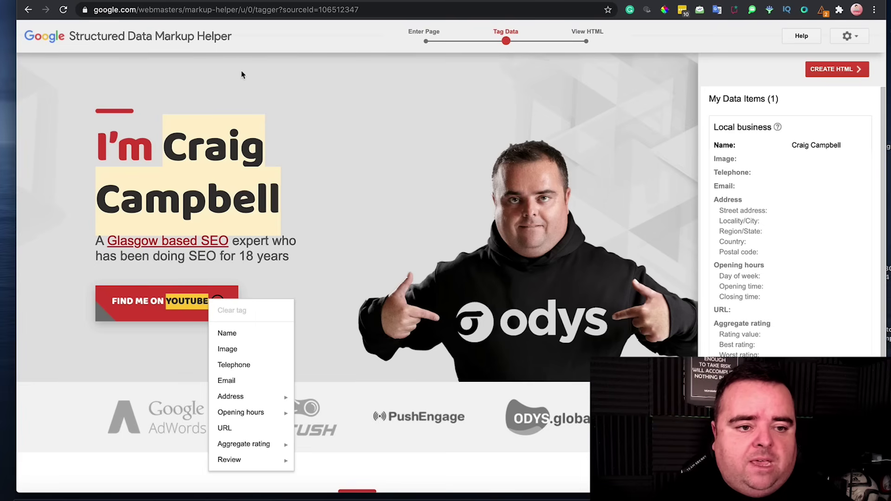
# Step: Return to page entry, choose Local Businesses, and load the craigcampbellseo.com homepage for tagging
pyautogui.click(28, 10)
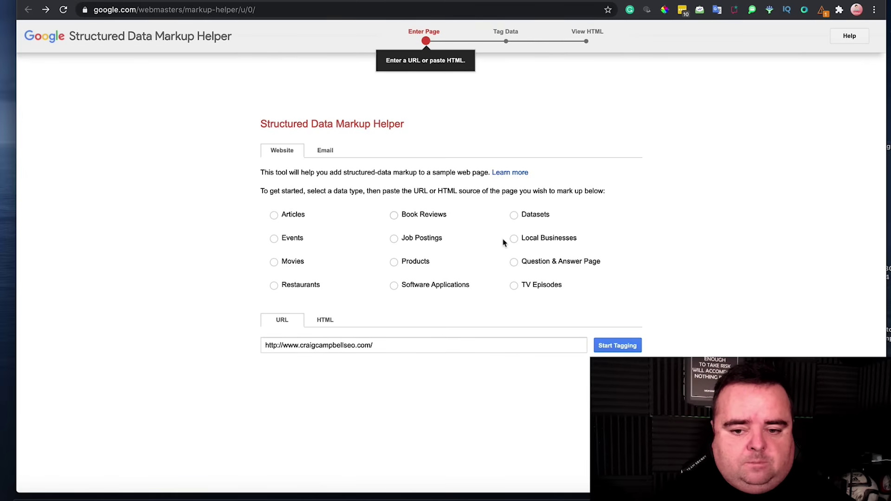
pyautogui.click(523, 240)
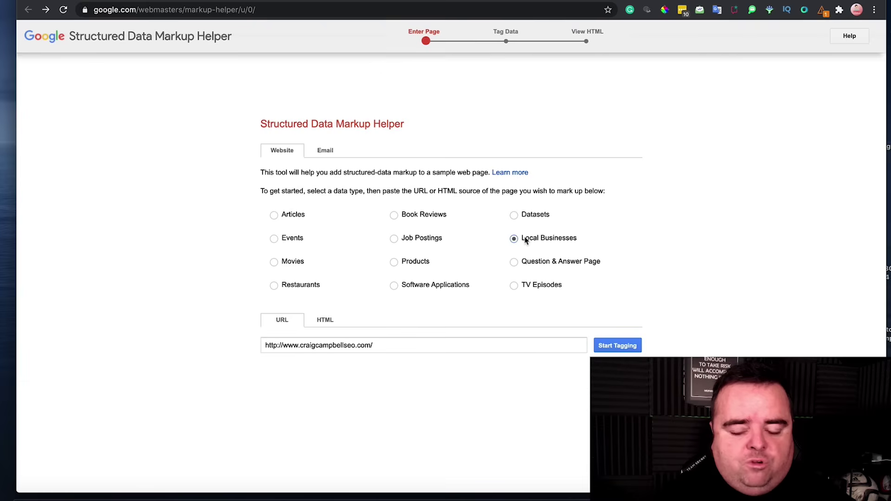
pyautogui.click(627, 351)
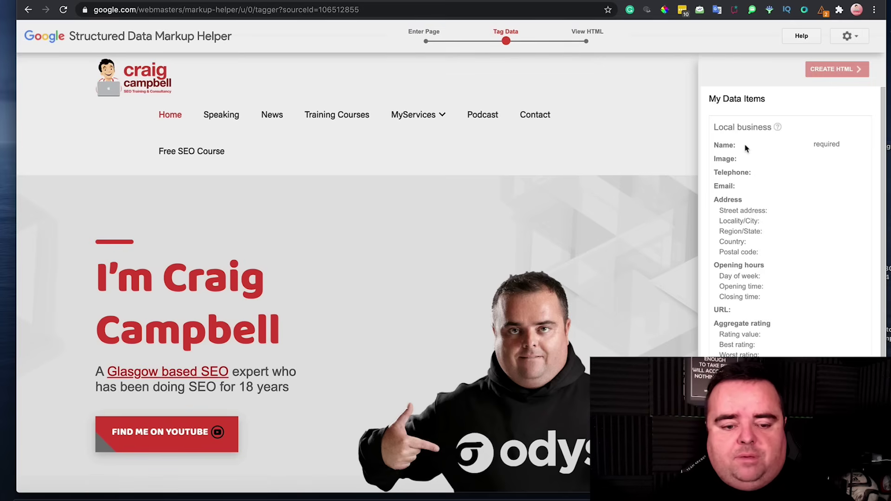
# Step: Highlight the full person's name in the homepage heading and tag it as the business Name
pyautogui.doubleClick(163, 280)
pyautogui.moveTo(193, 285); pyautogui.dragTo(290, 328)
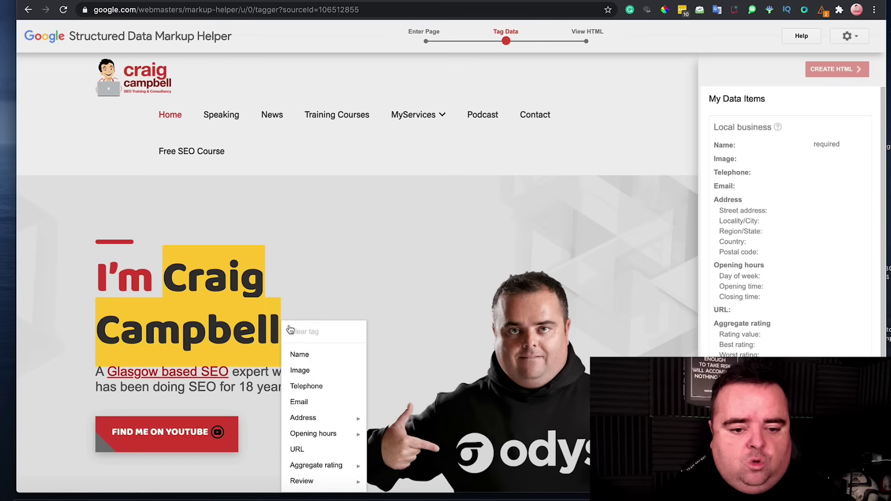
pyautogui.click(305, 355)
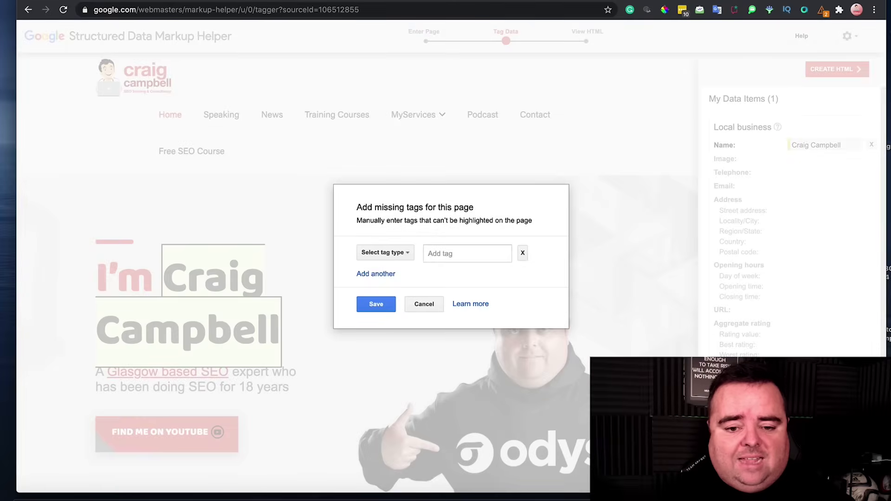
pyautogui.click(397, 254)
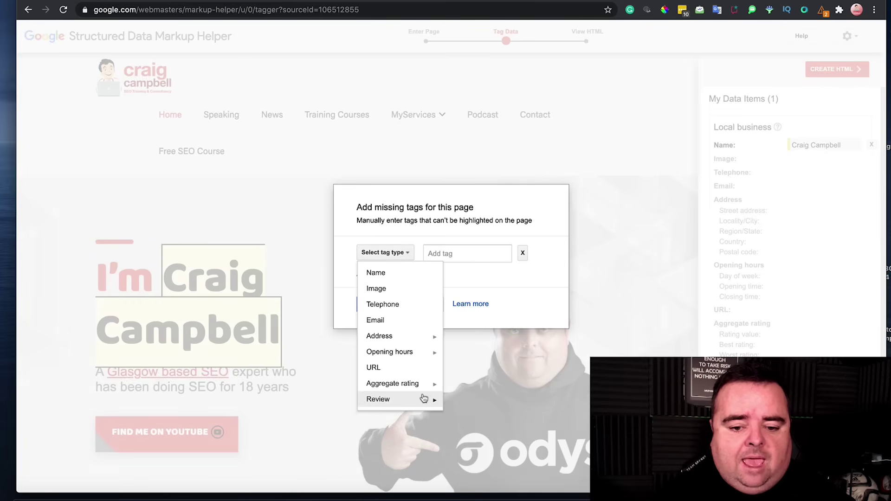
pyautogui.moveTo(430, 338)
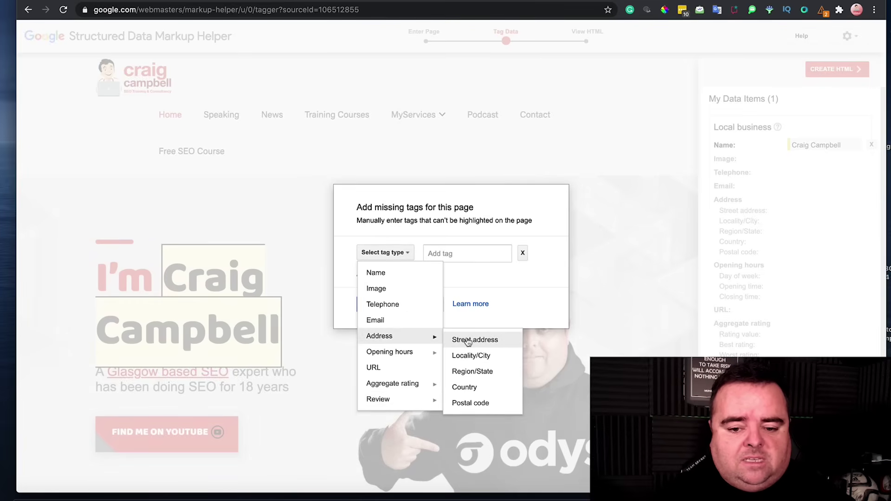
pyautogui.click(481, 392)
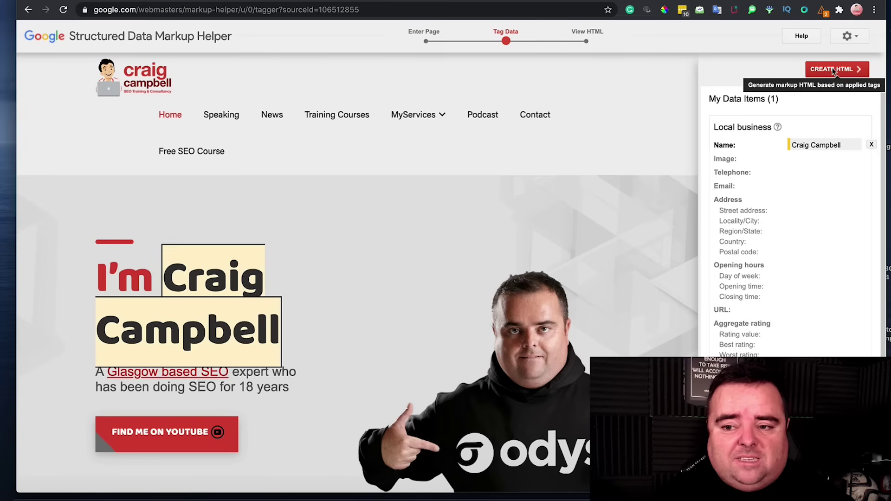
pyautogui.click(833, 71)
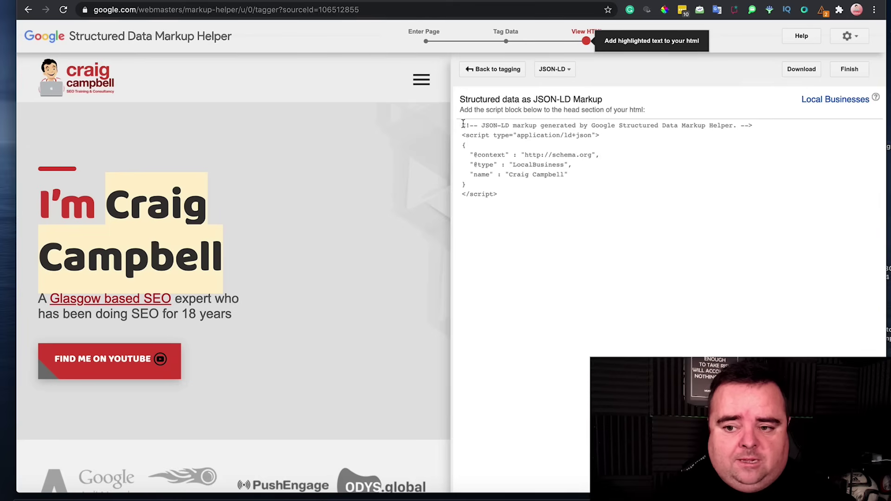
# Step: Select the generated LocalBusiness JSON-LD script block, then go back to tagging the homepage
pyautogui.moveTo(463, 123); pyautogui.dragTo(542, 224)
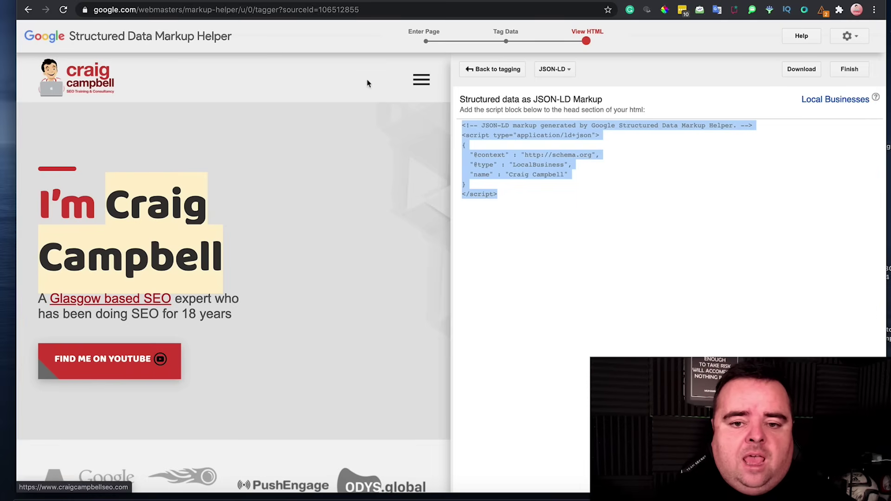
pyautogui.click(482, 69)
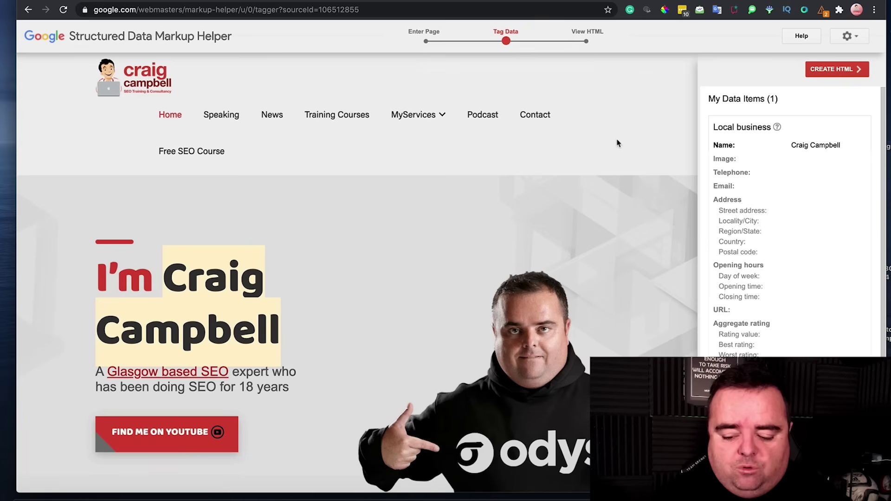
pyautogui.scroll(-1, 617, 143)
pyautogui.scroll(-10, 617, 143)
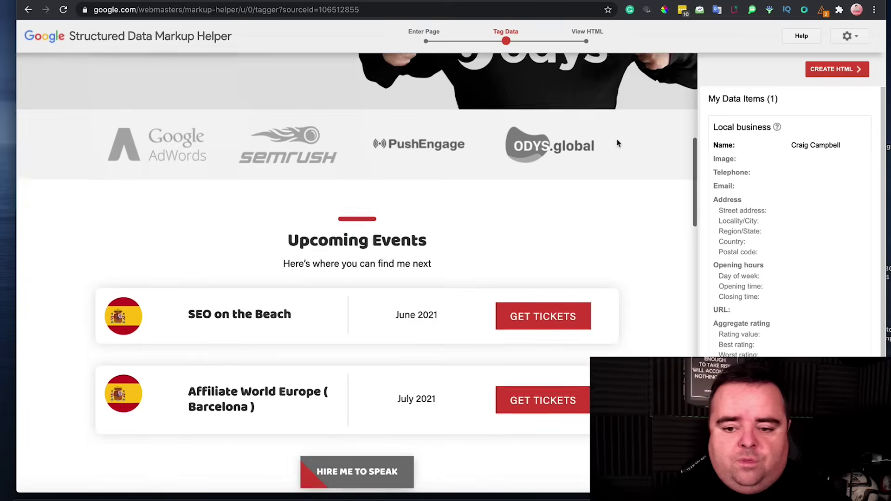
pyautogui.scroll(-4, 617, 143)
pyautogui.scroll(2, 617, 143)
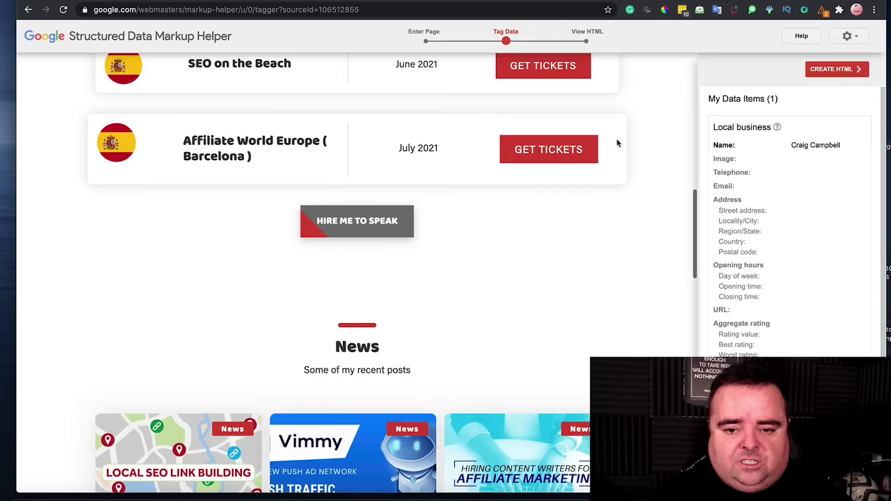
pyautogui.scroll(2, 617, 143)
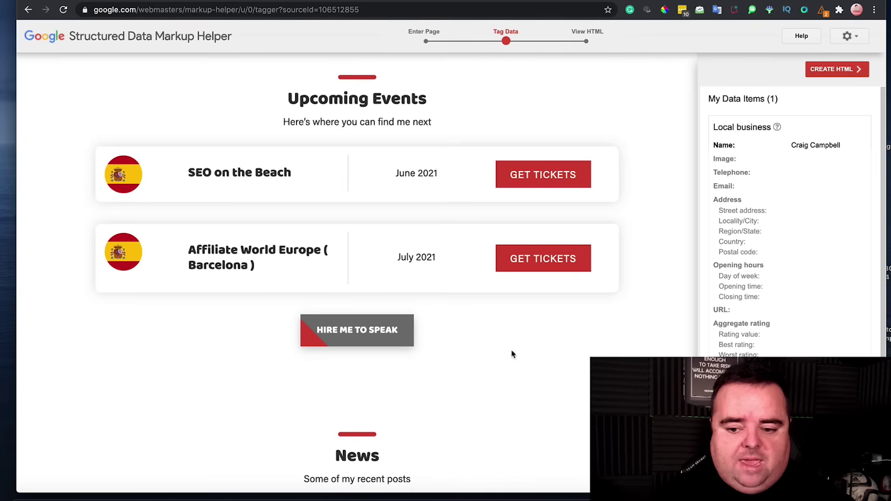
pyautogui.scroll(-1, 513, 354)
pyautogui.scroll(-8, 513, 355)
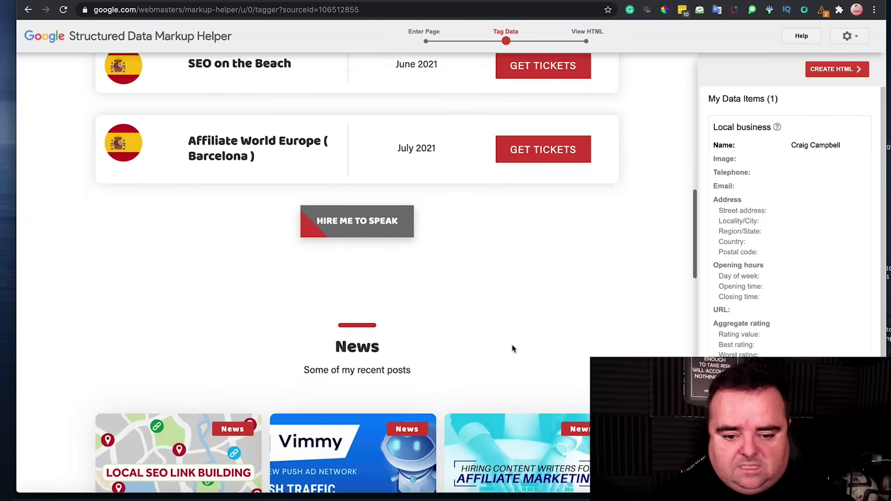
pyautogui.scroll(-14, 477, 363)
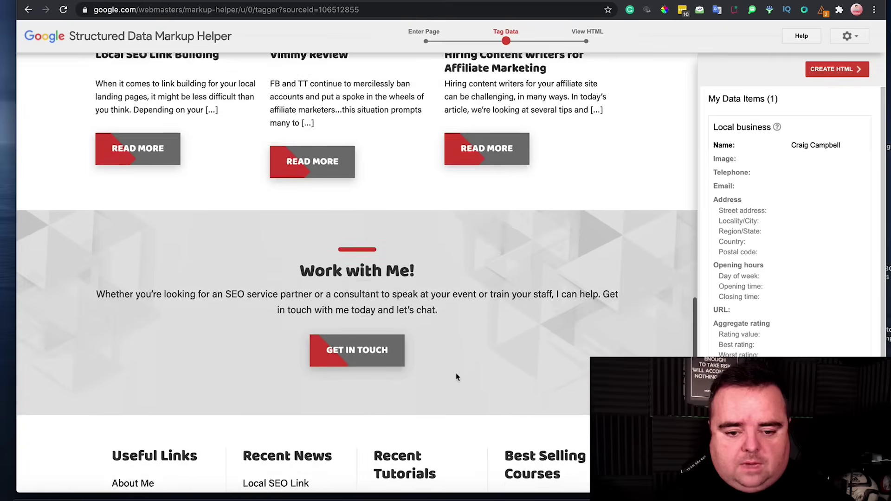
pyautogui.scroll(-6, 457, 377)
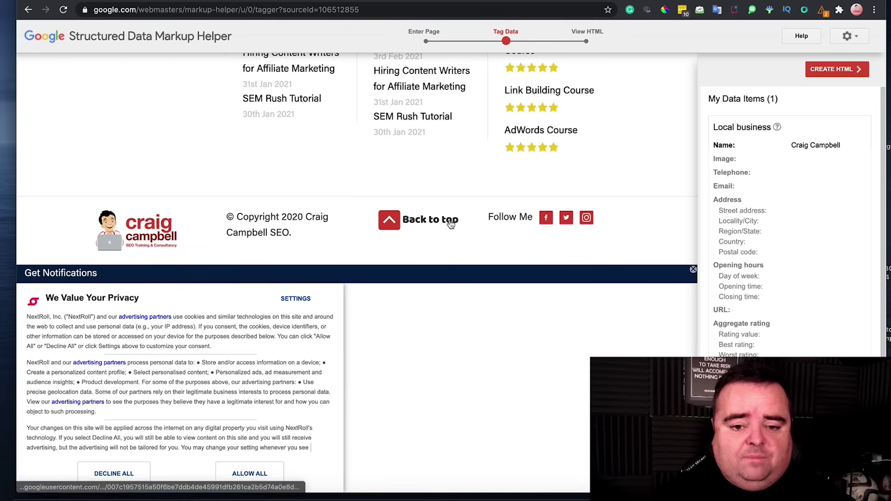
pyautogui.click(399, 223)
pyautogui.click(303, 233)
pyautogui.moveTo(282, 217); pyautogui.dragTo(236, 215)
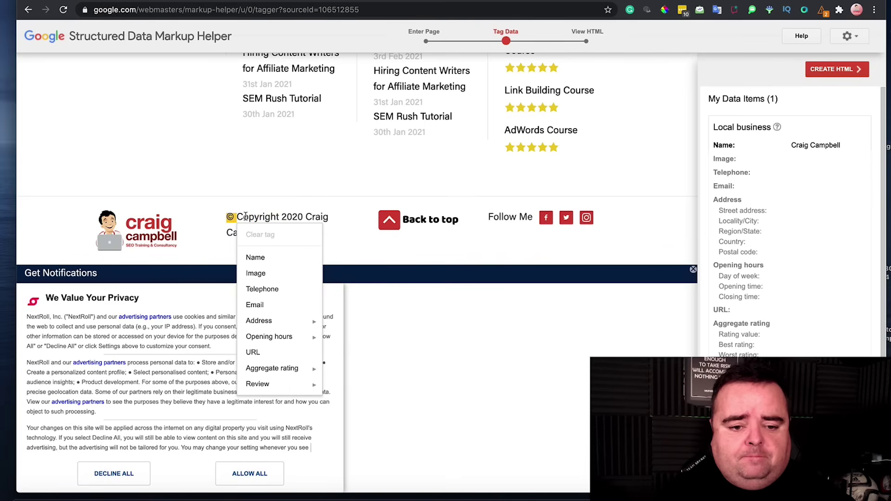
pyautogui.doubleClick(242, 216)
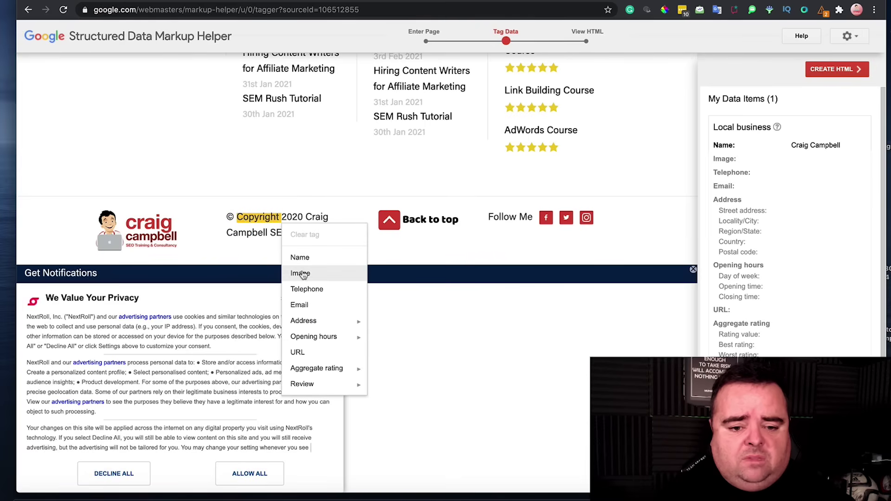
pyautogui.click(316, 291)
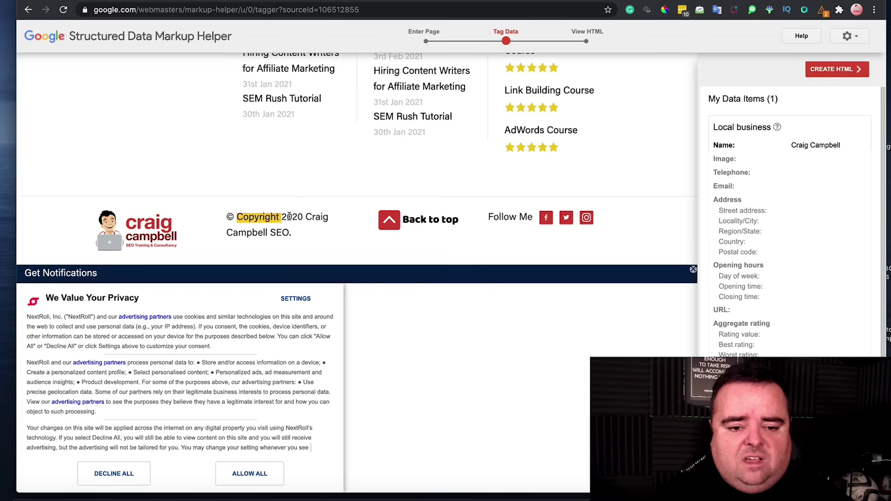
pyautogui.doubleClick(283, 215)
pyautogui.click(330, 289)
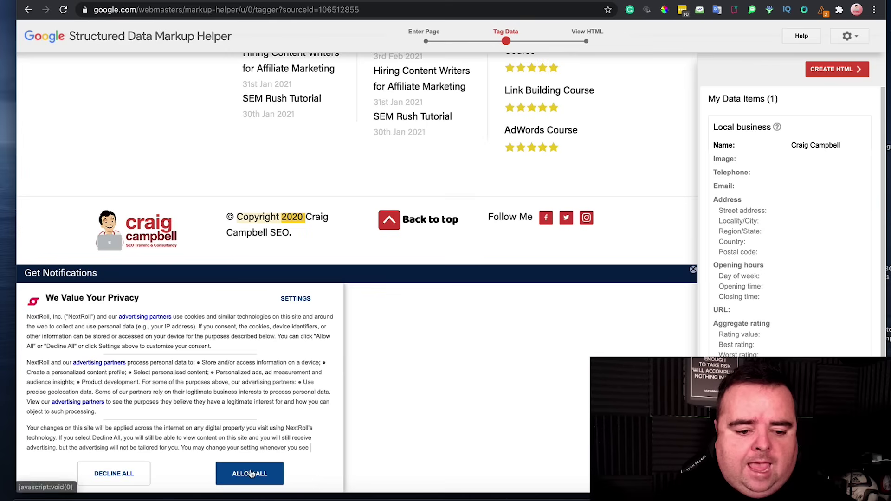
pyautogui.doubleClick(246, 474)
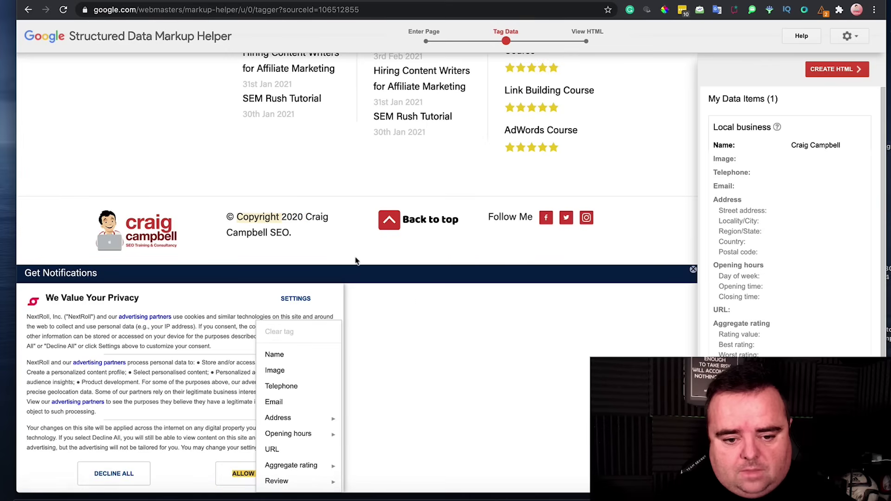
pyautogui.click(158, 147)
pyautogui.scroll(5, 159, 147)
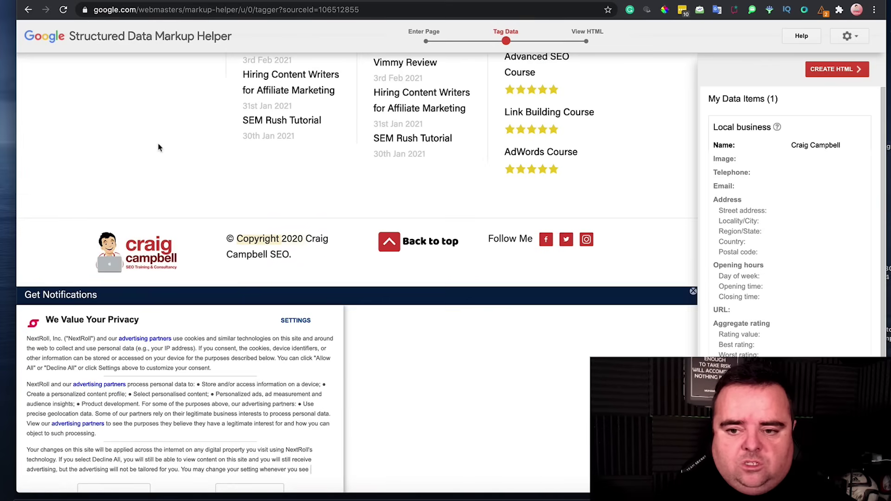
pyautogui.scroll(10, 678, 230)
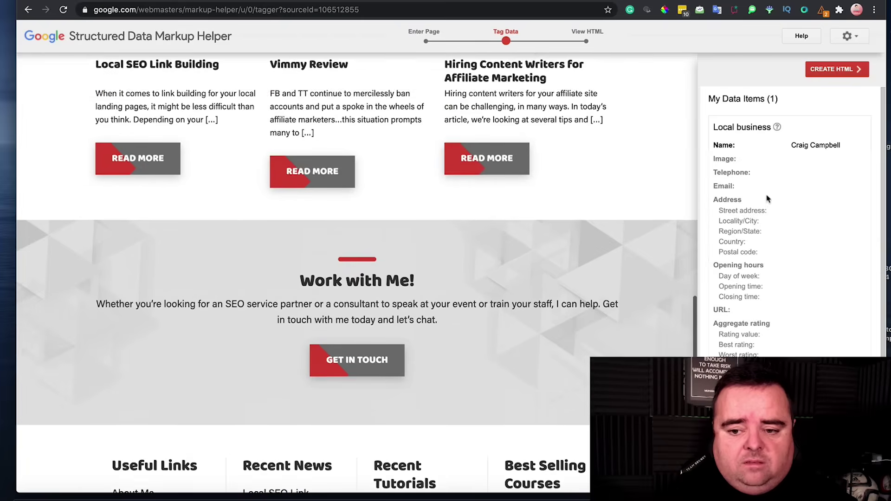
pyautogui.scroll(3, 752, 331)
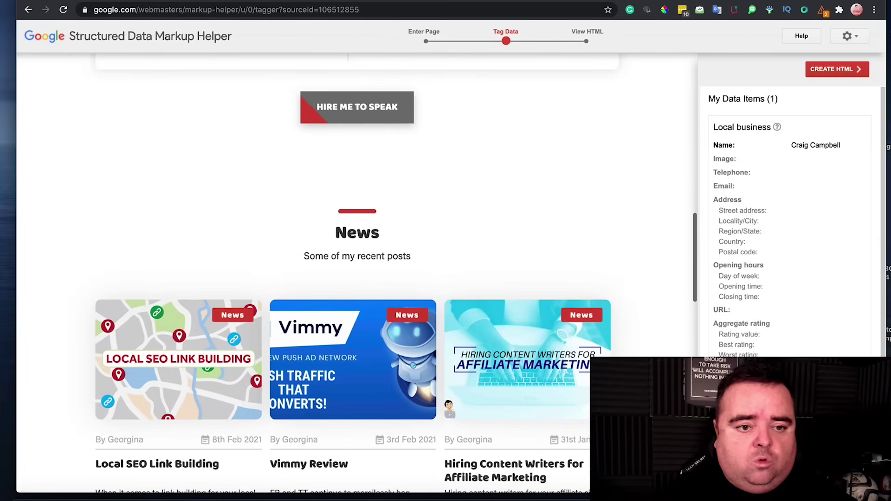
# Step: Pick the free-seo-course URL from suggestions, choose Products, and load the page for tagging
pyautogui.click(29, 10)
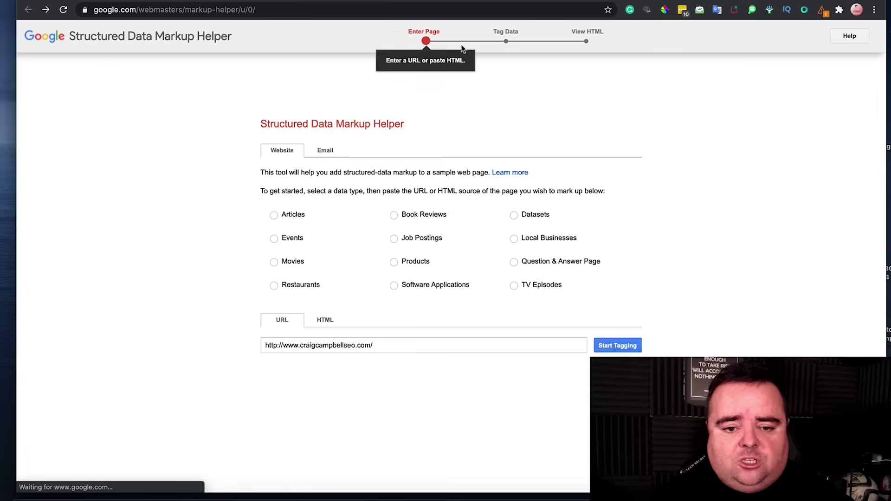
pyautogui.click(373, 344)
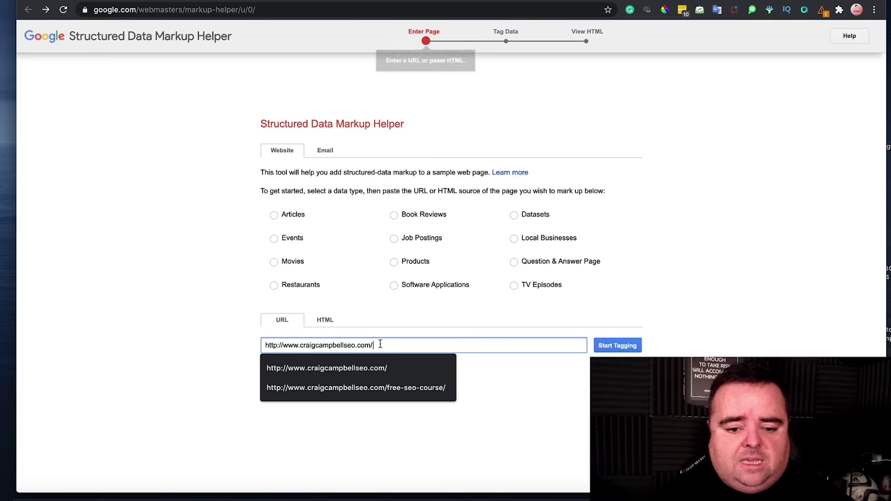
pyautogui.click(406, 387)
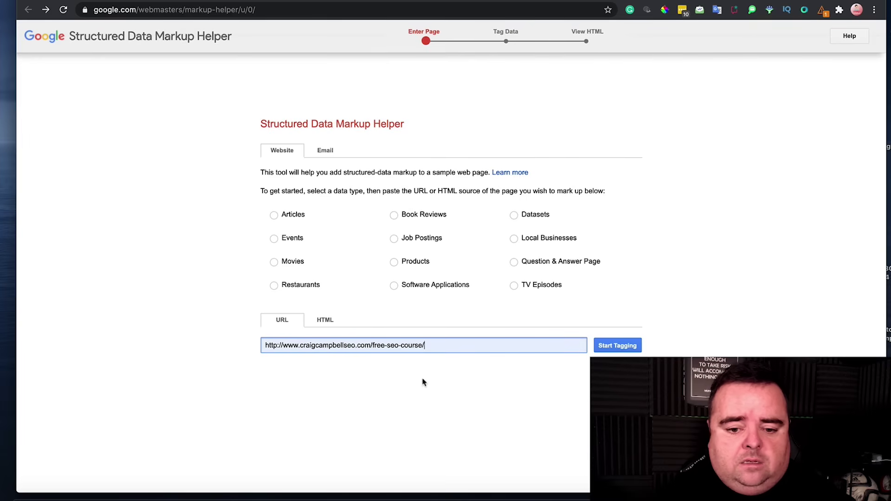
pyautogui.click(623, 347)
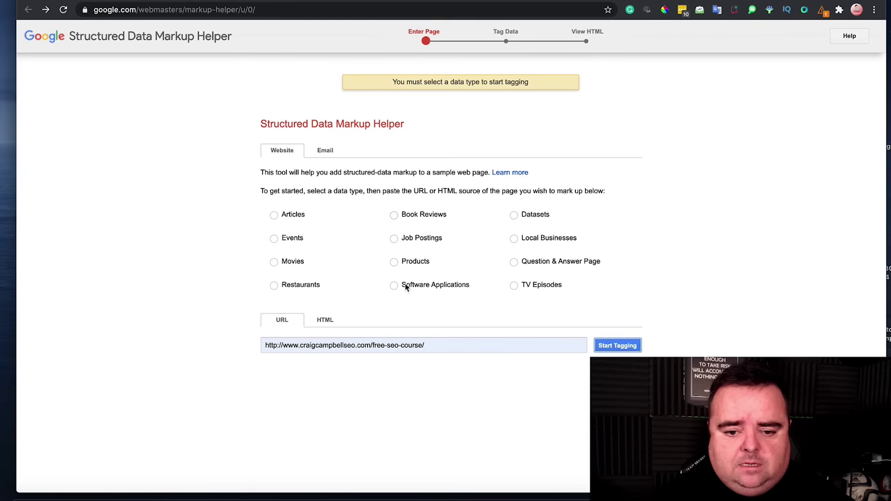
pyautogui.click(394, 262)
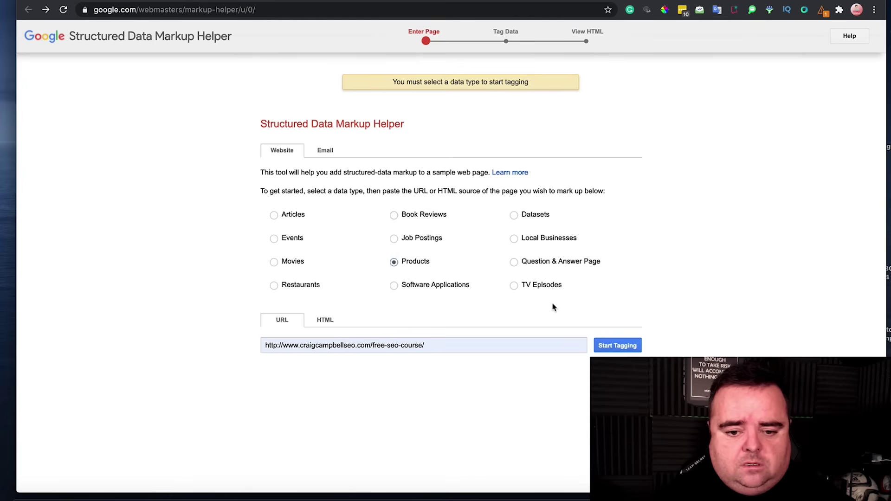
pyautogui.click(613, 342)
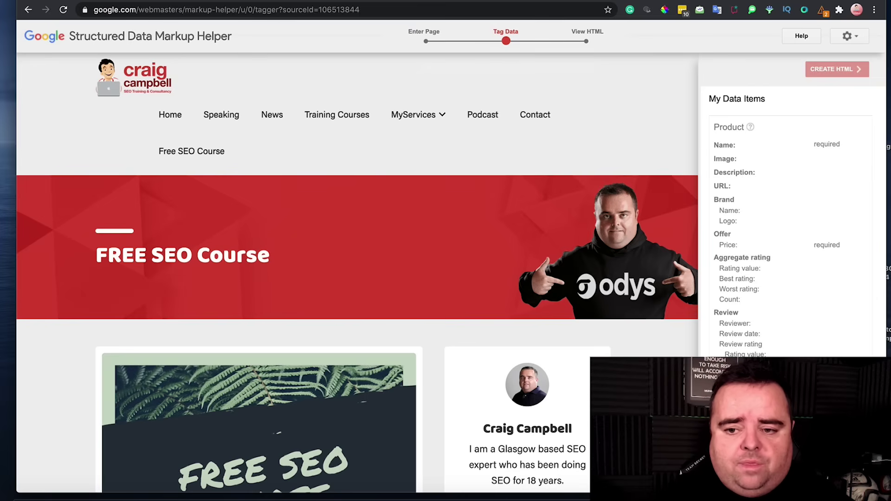
pyautogui.scroll(-5, 357, 273)
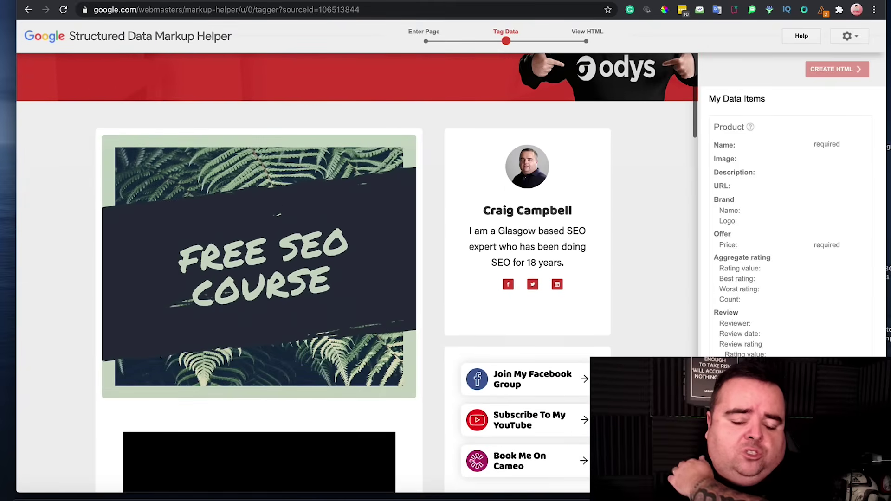
pyautogui.scroll(-8, 357, 274)
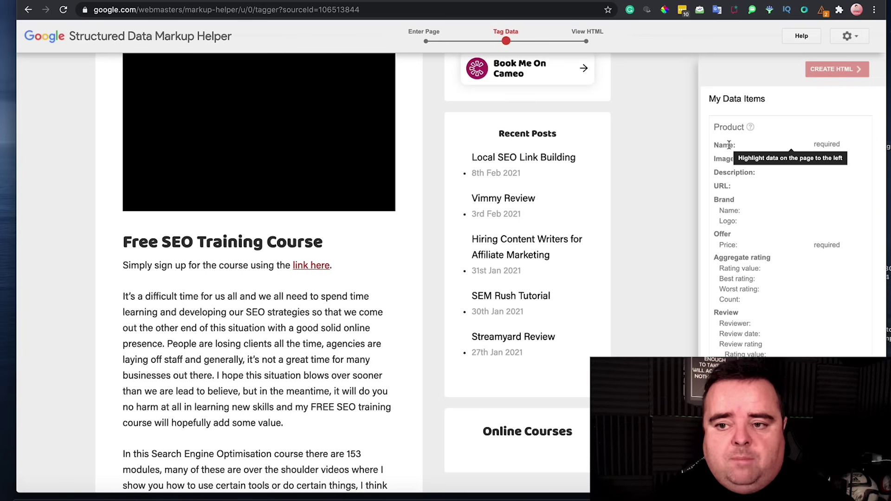
# Step: Search Google for 'ctr manipulation' in a new Chrome tab, dropping the suggested 'seo'
pyautogui.press('super+t')
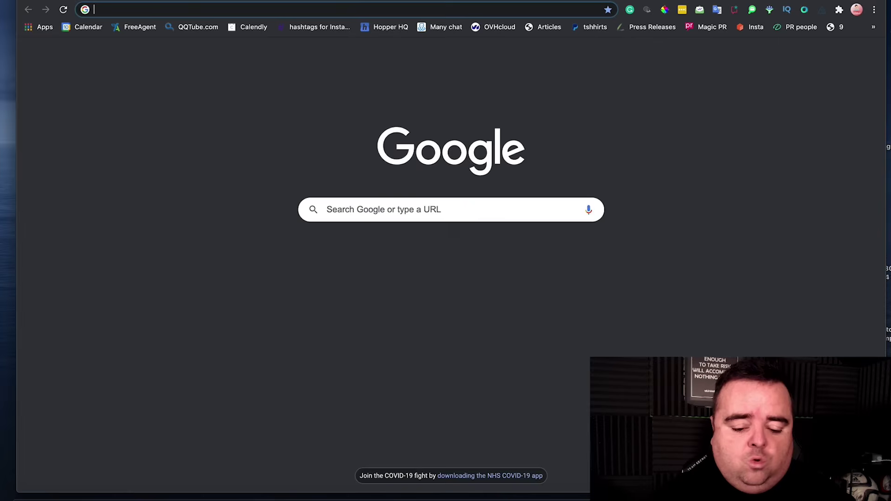
pyautogui.write('cr')
pyautogui.press('BackSpace')
pyautogui.press('BackSpace')
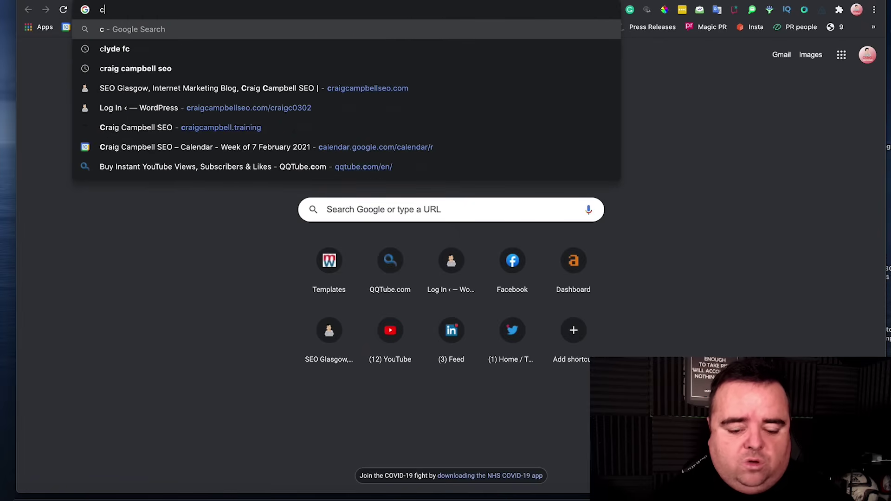
pyautogui.write('tr am')
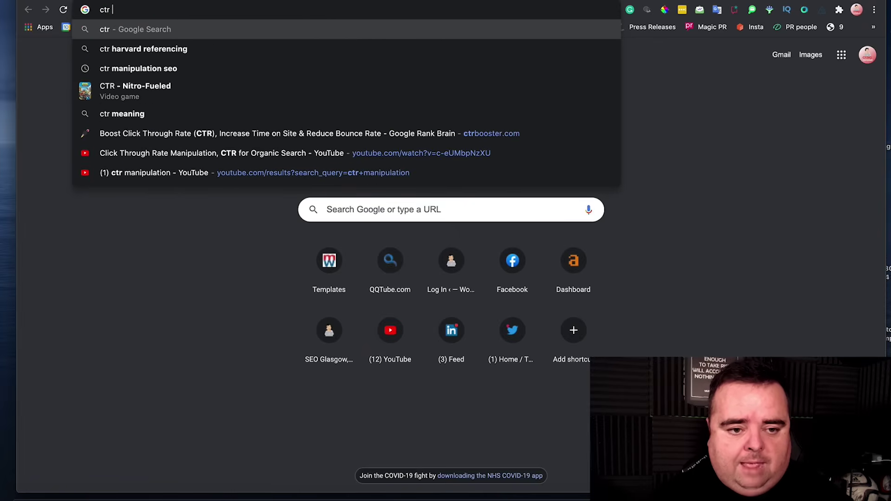
pyautogui.press('BackSpace')
pyautogui.press('BackSpace')
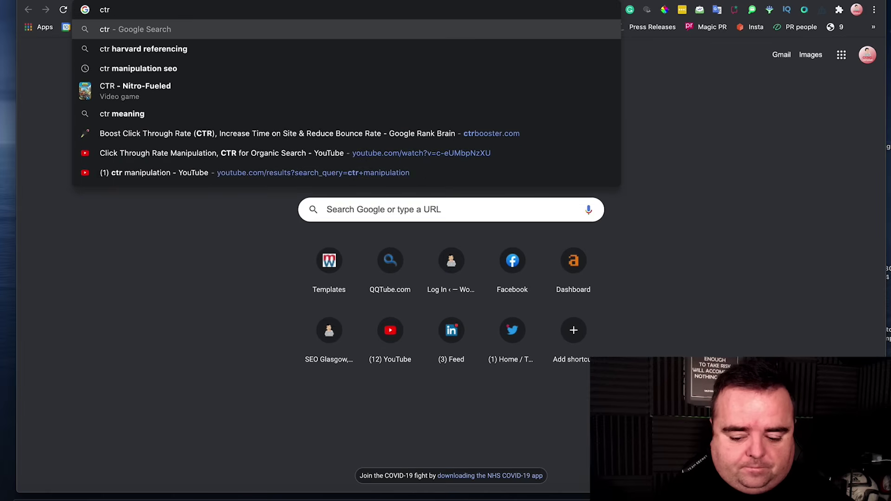
pyautogui.write('manipulation')
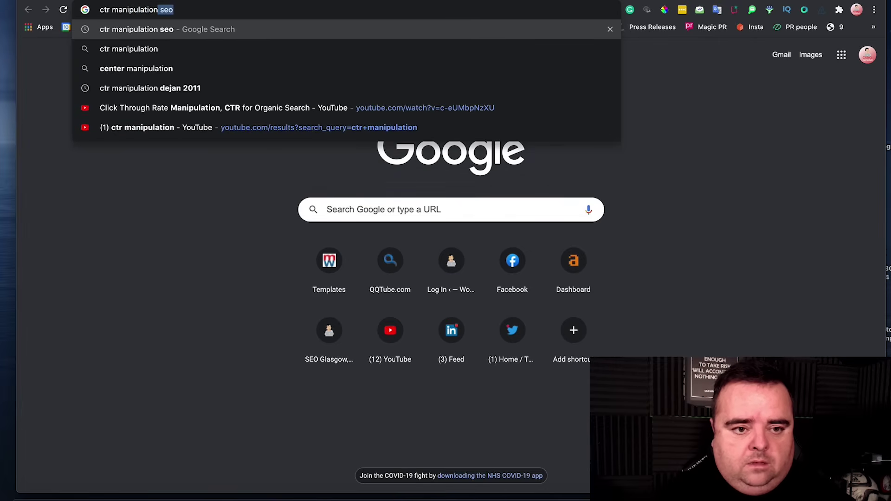
pyautogui.press('BackSpace')
pyautogui.press('Return')
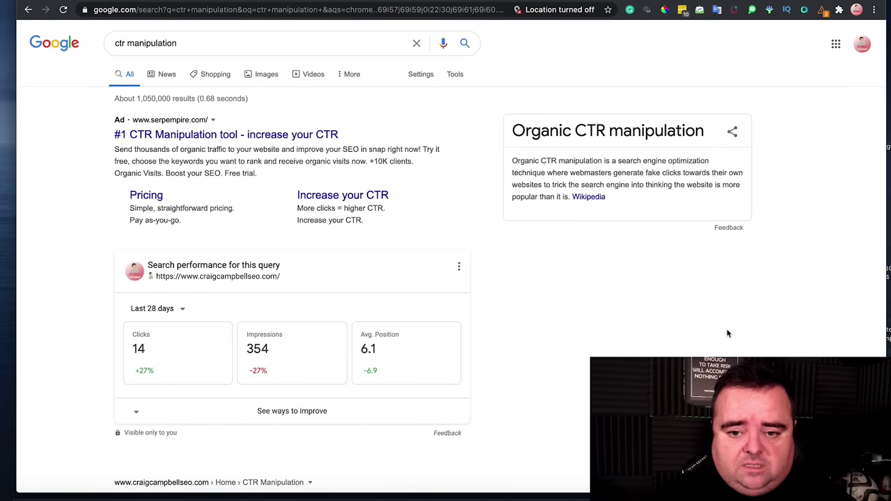
pyautogui.scroll(-2, 581, 338)
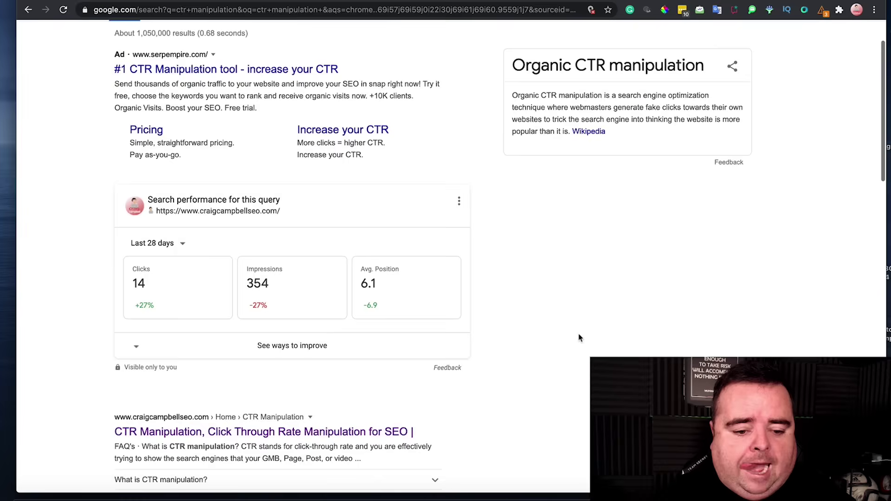
pyautogui.scroll(-5, 578, 338)
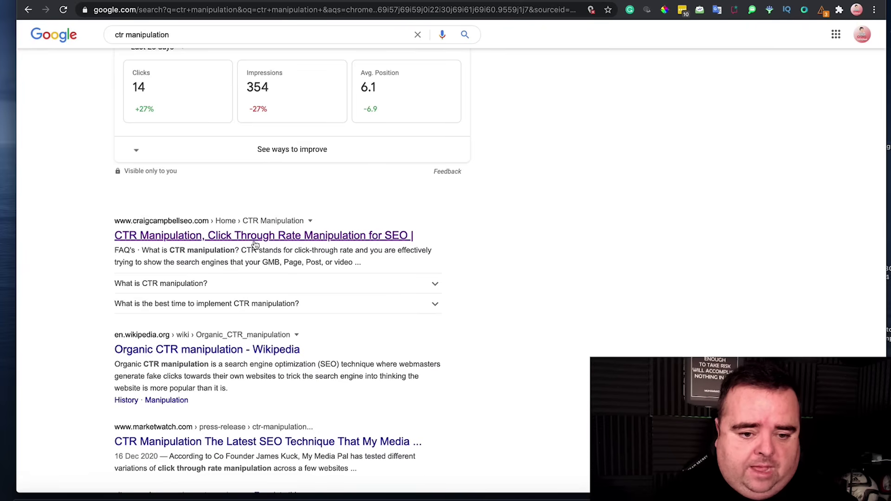
pyautogui.click(435, 284)
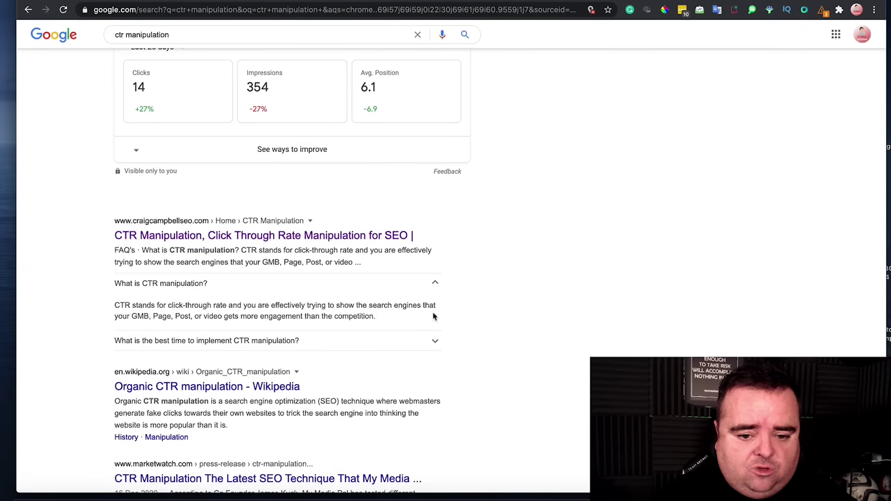
pyautogui.click(434, 341)
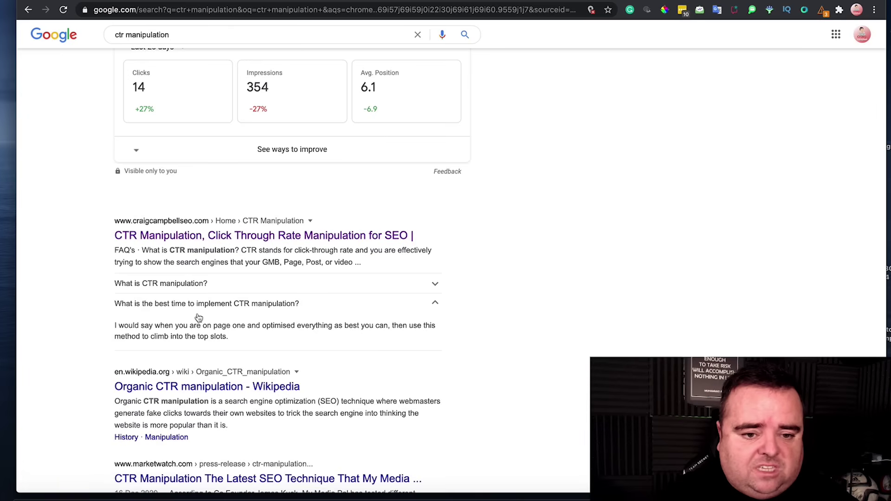
pyautogui.click(435, 304)
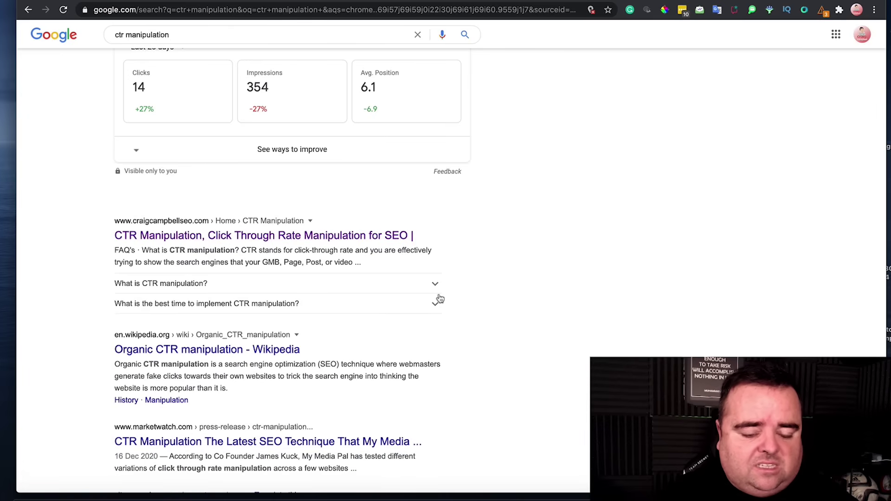